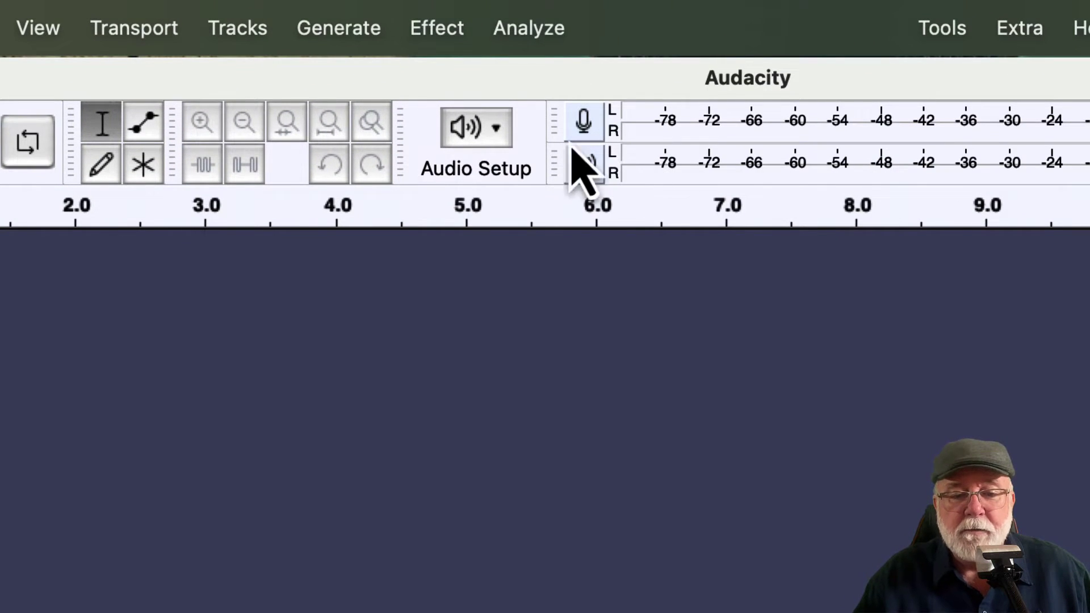
Step: Look through the audio device choices and open, then close, the full audio device settings
click(498, 128)
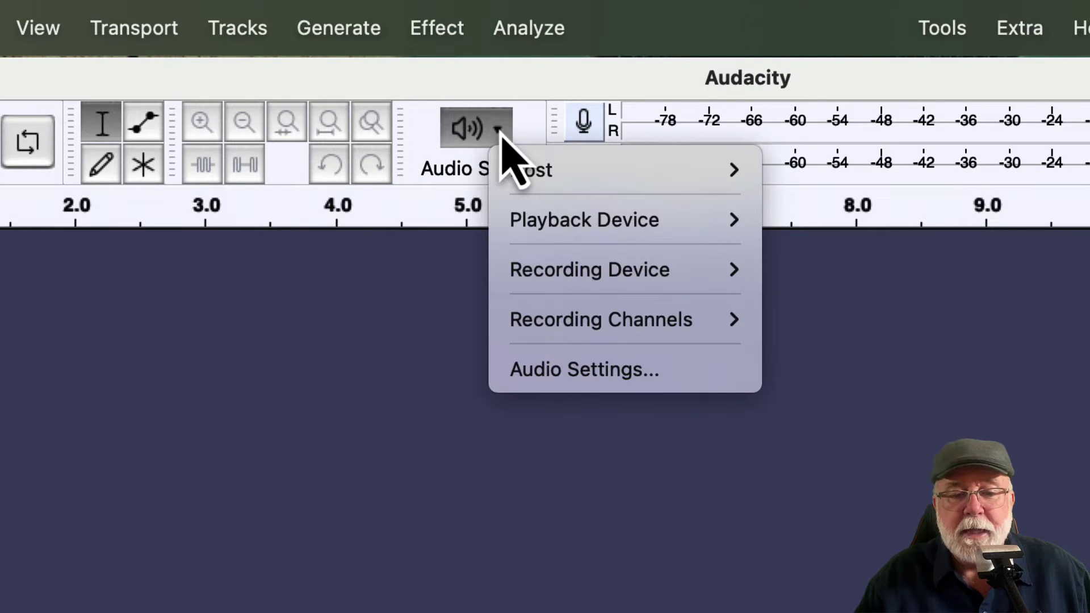
mouse_move(605, 234)
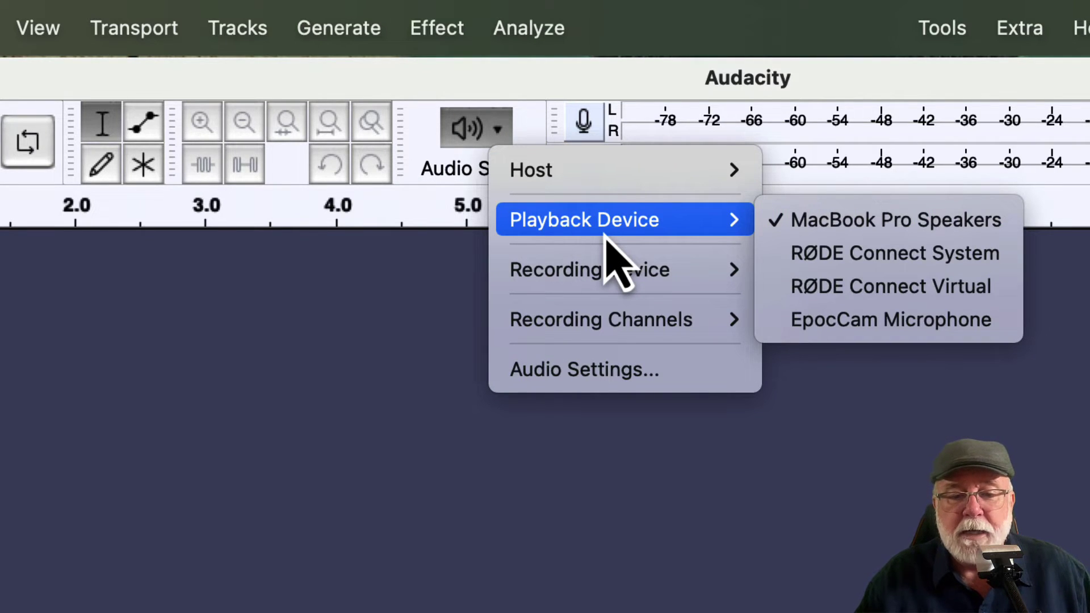
mouse_move(614, 281)
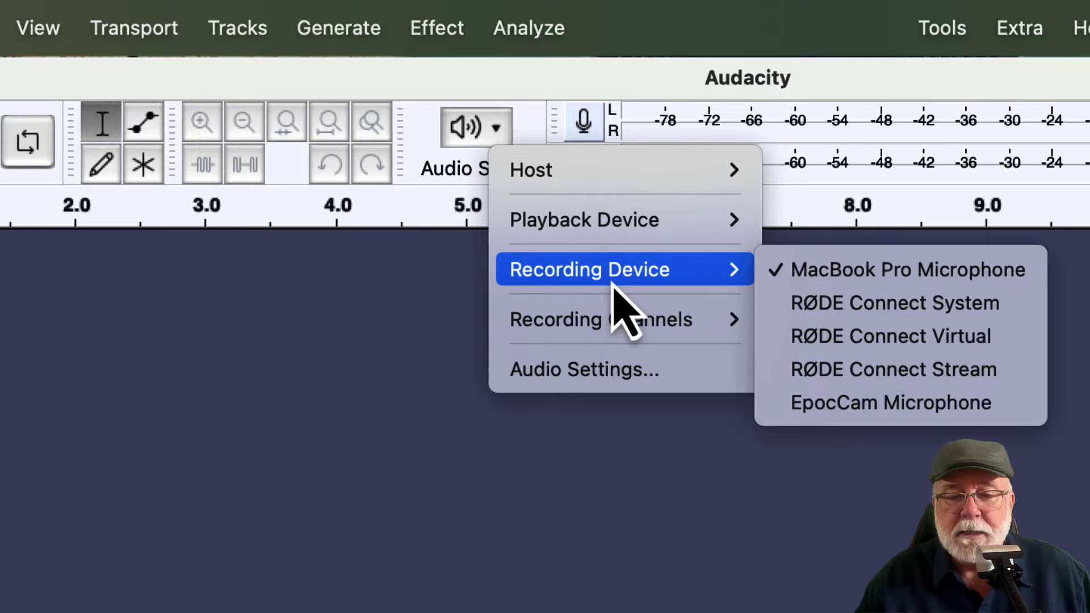
mouse_move(618, 328)
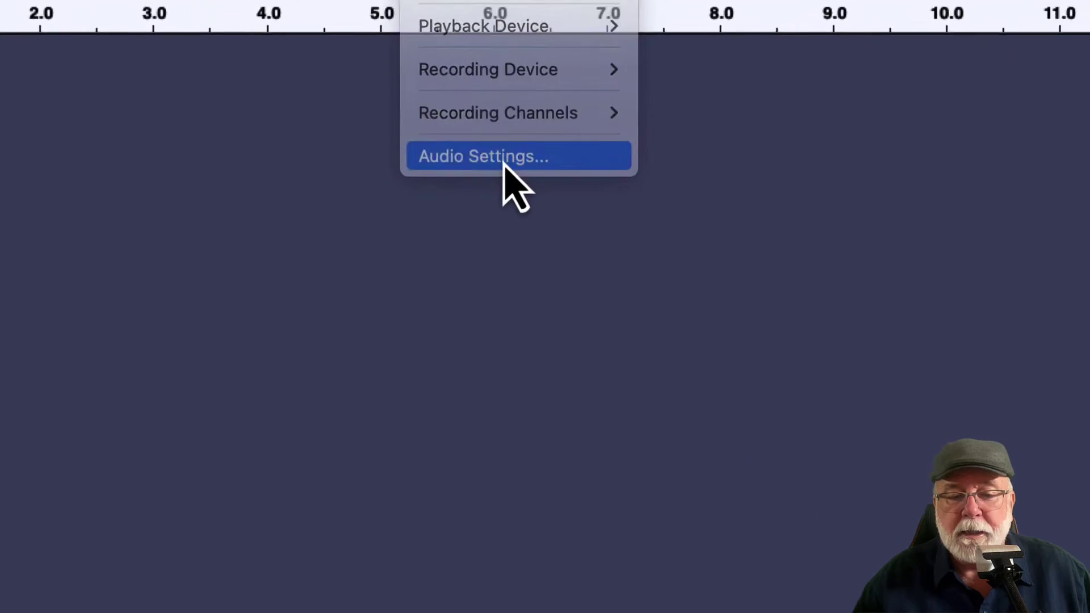
click(607, 370)
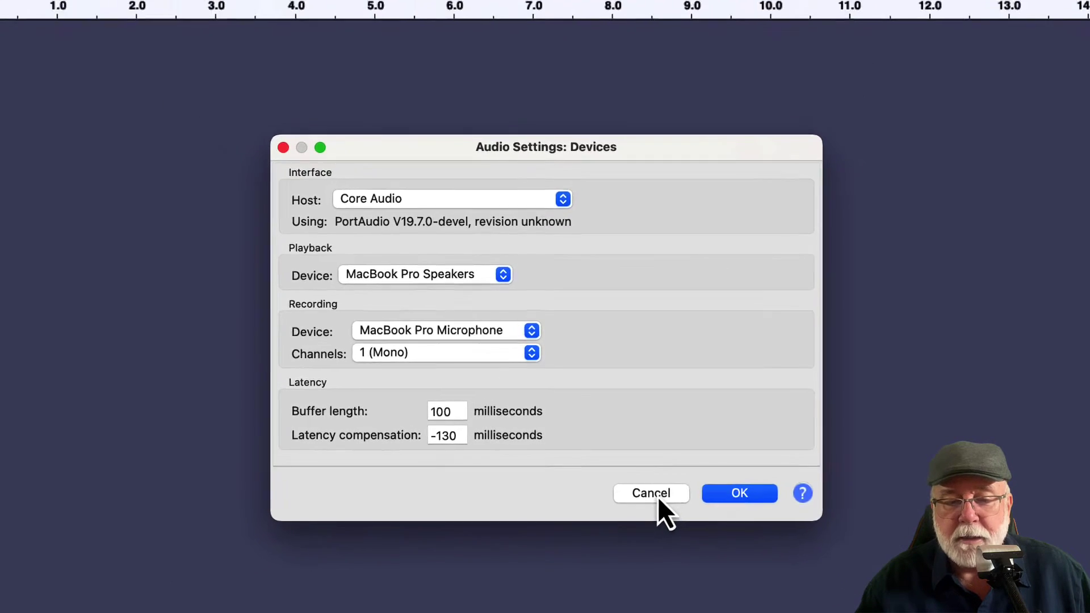
click(657, 495)
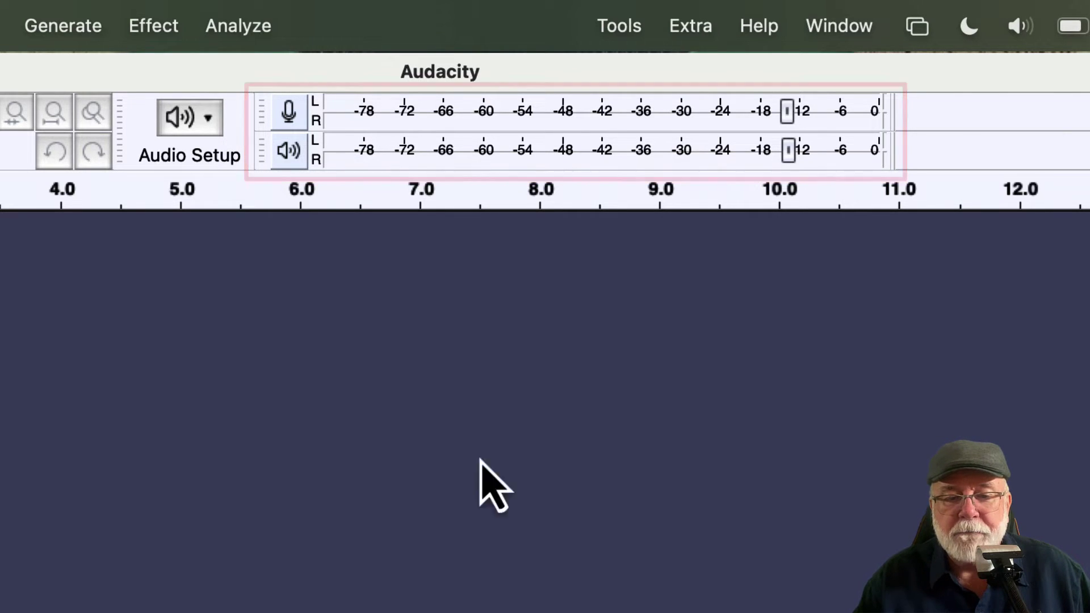
Step: Start monitoring the microphone input level, then stop monitoring again
click(293, 119)
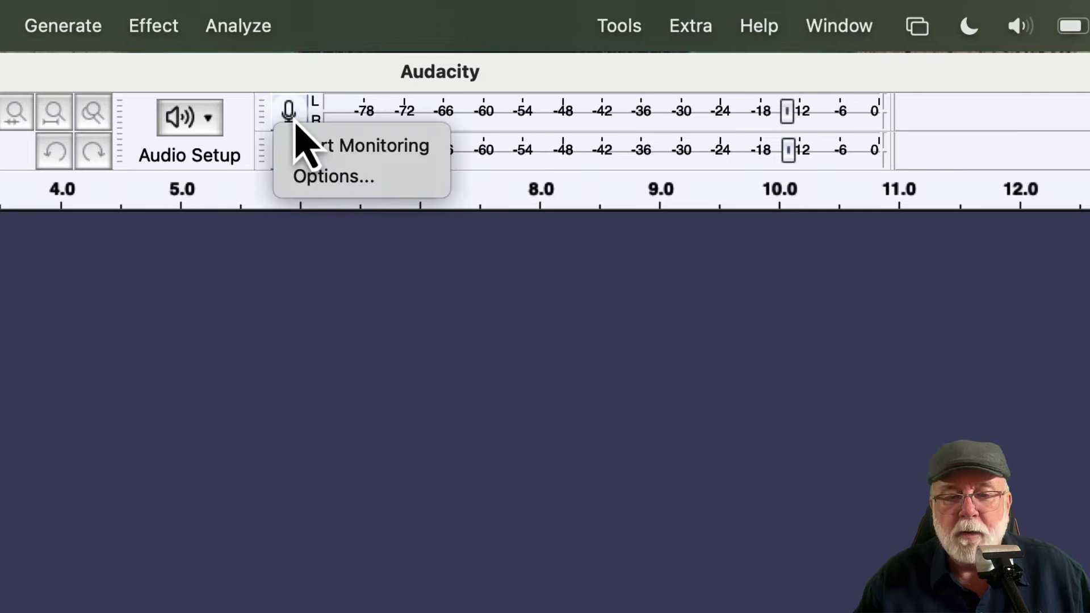
click(316, 149)
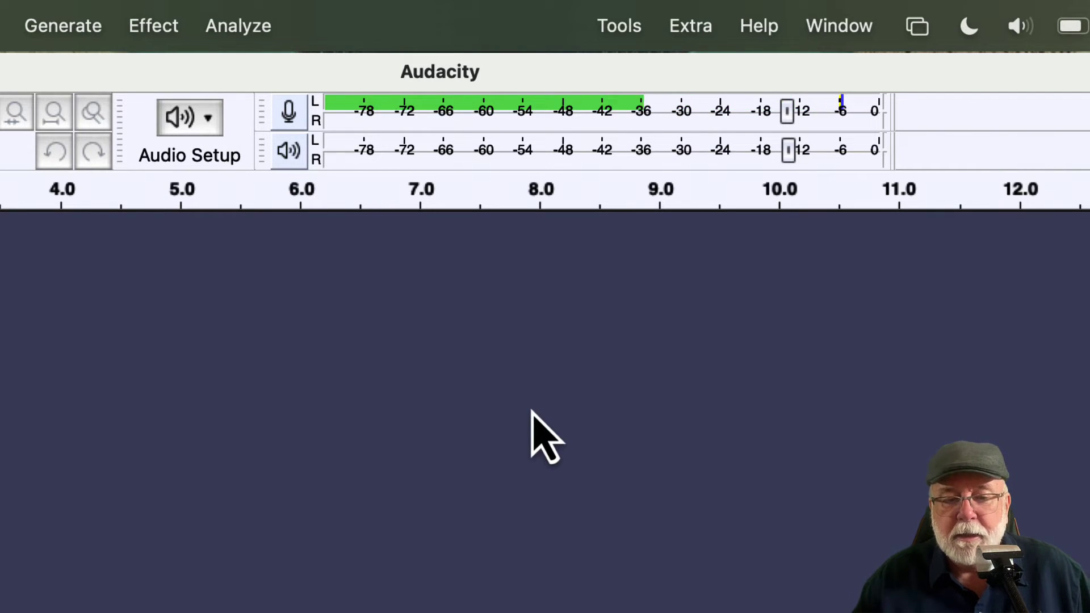
click(290, 126)
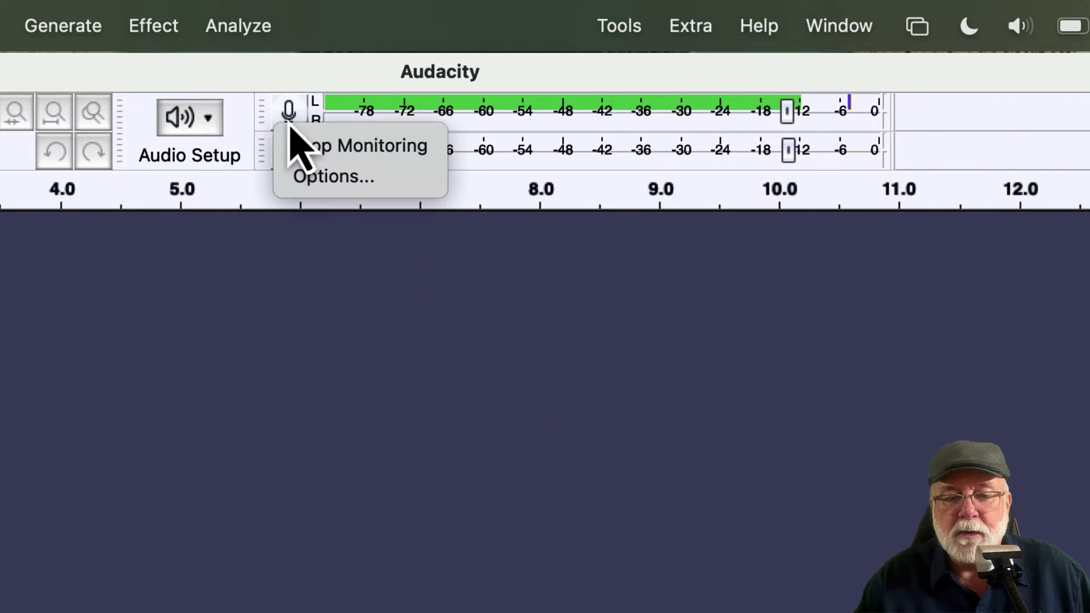
click(316, 149)
Step: Set the recording meter style to RMS and resume monitoring the microphone input
click(292, 117)
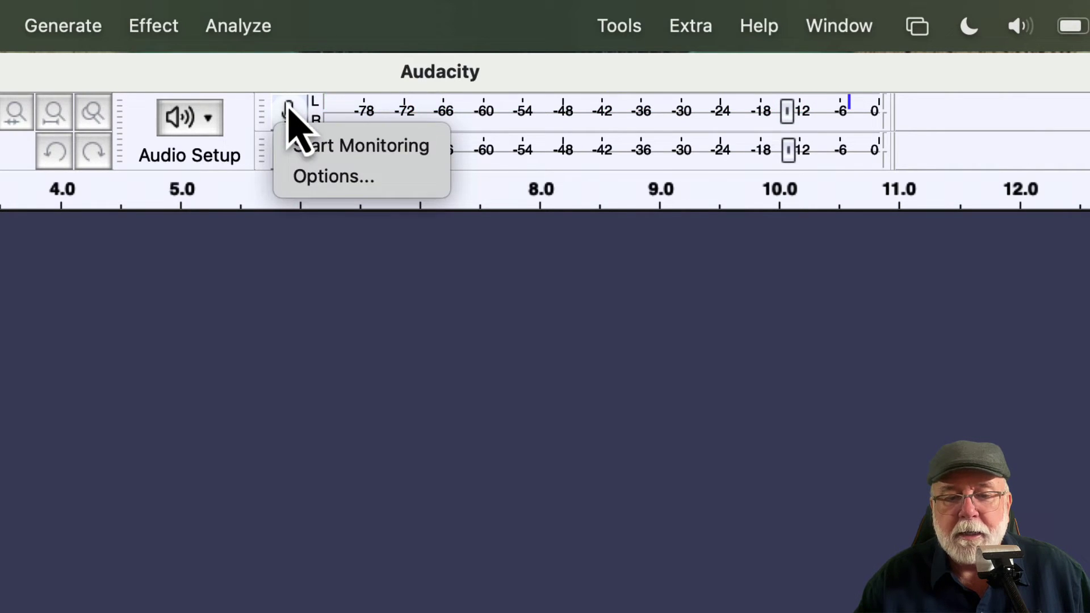
click(326, 187)
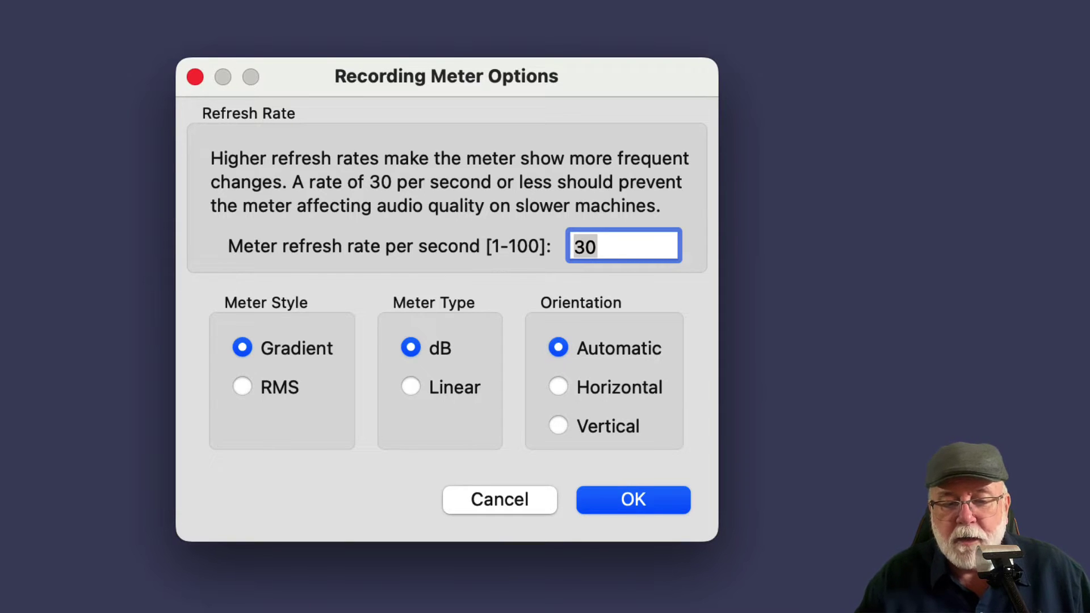
click(242, 388)
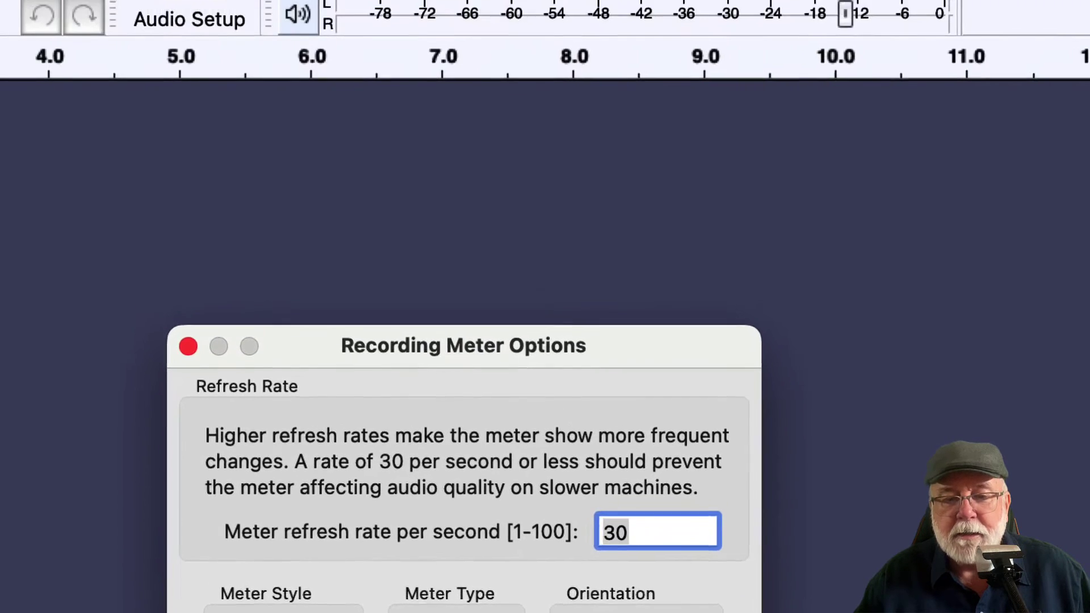
key(Return)
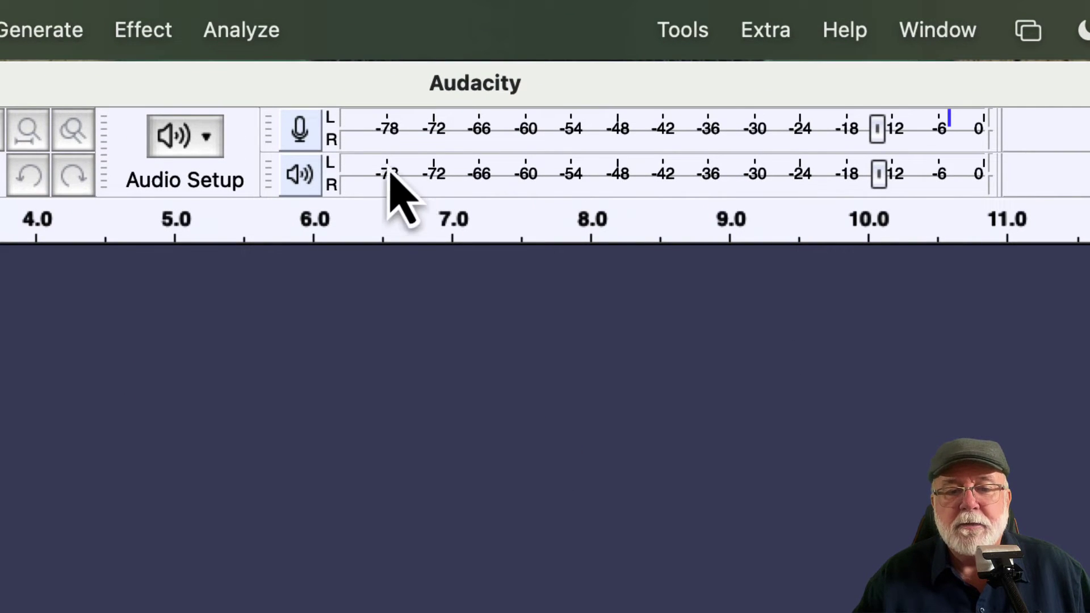
click(296, 131)
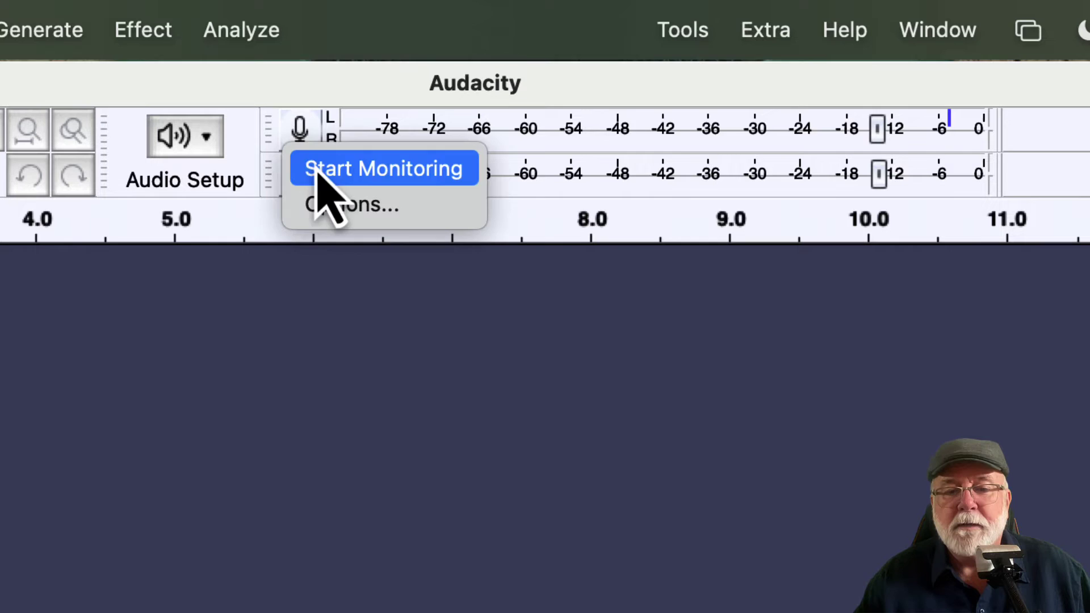
click(318, 169)
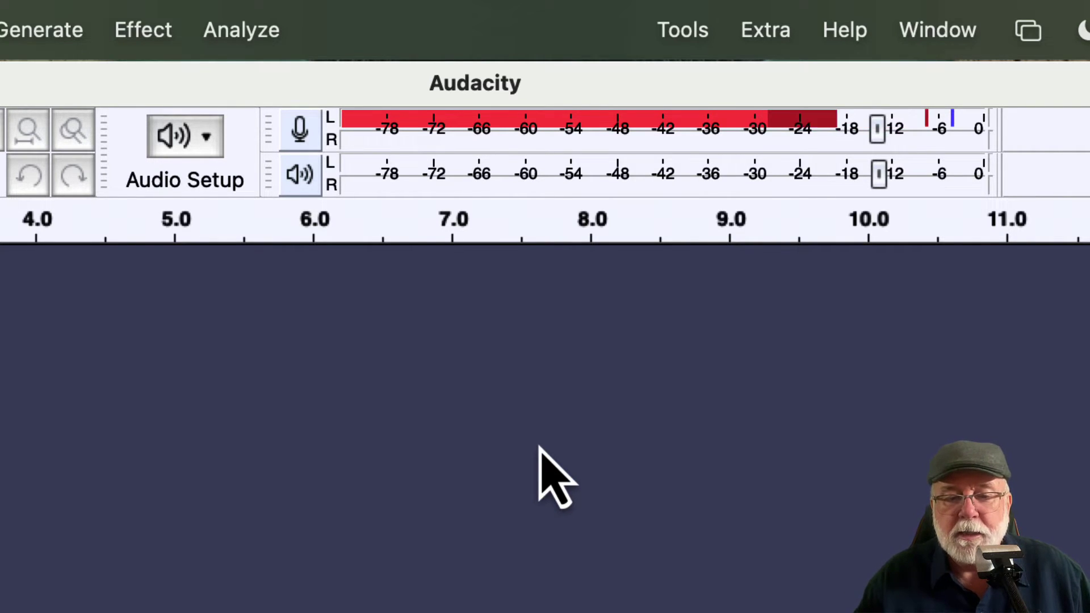
Step: In the recording meter options, choose Gradient style and Linear scale, then apply
click(297, 141)
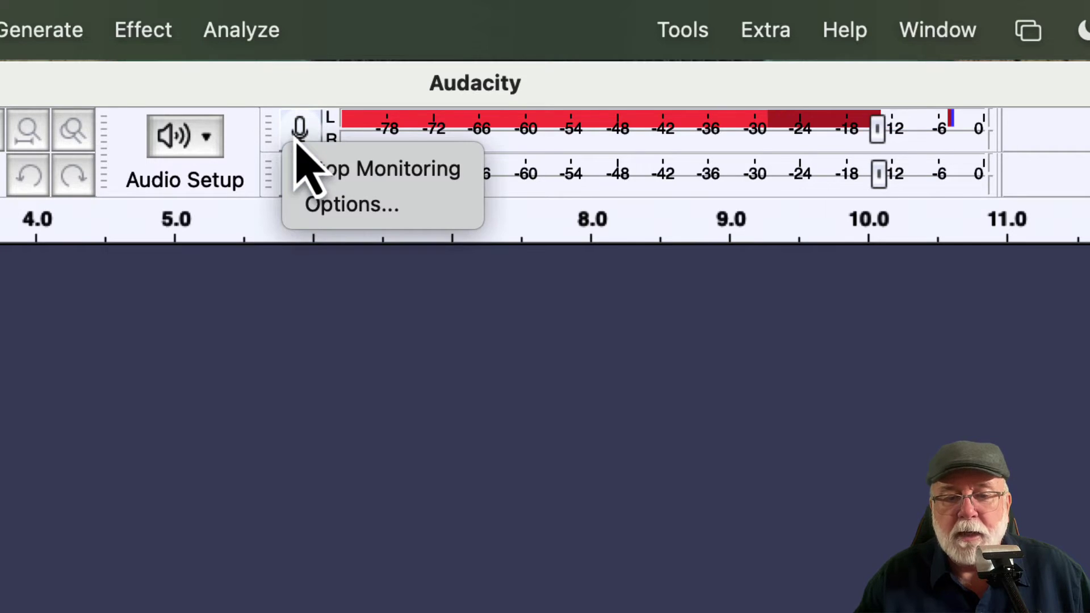
click(389, 134)
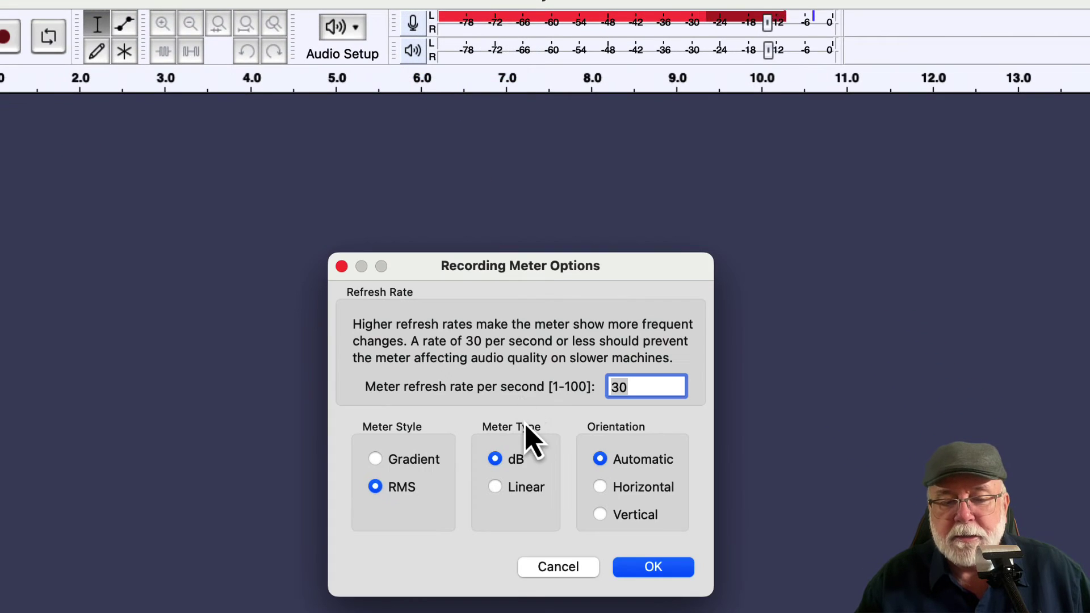
click(375, 460)
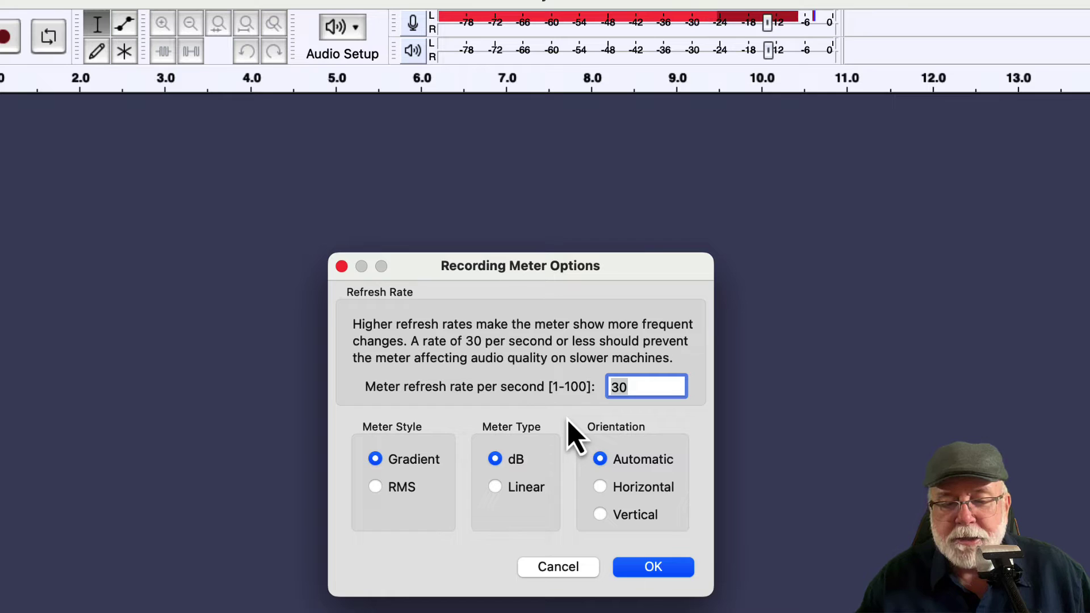
click(509, 489)
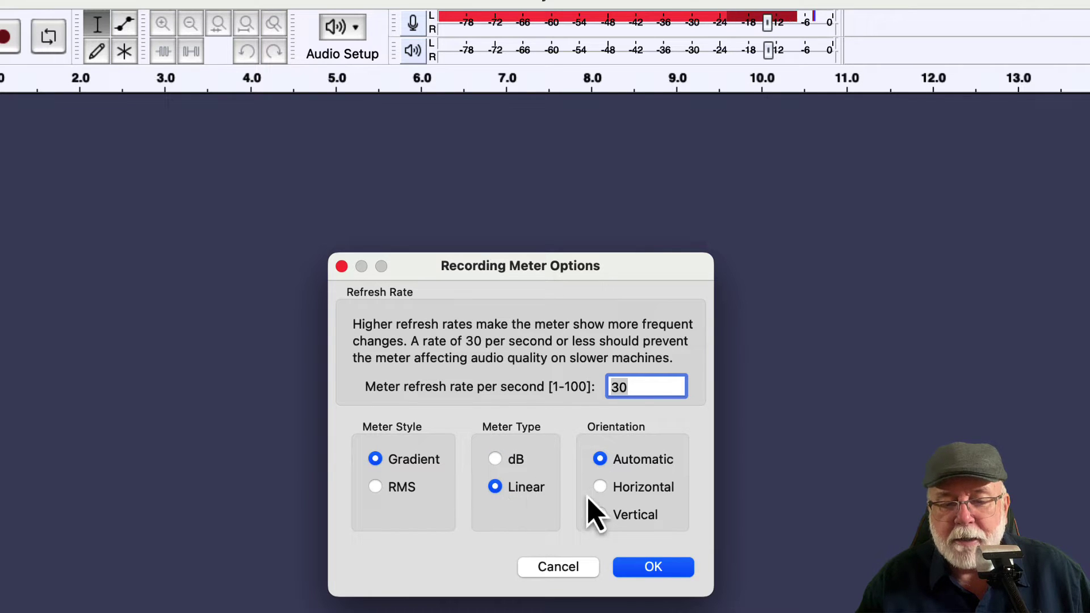
click(653, 567)
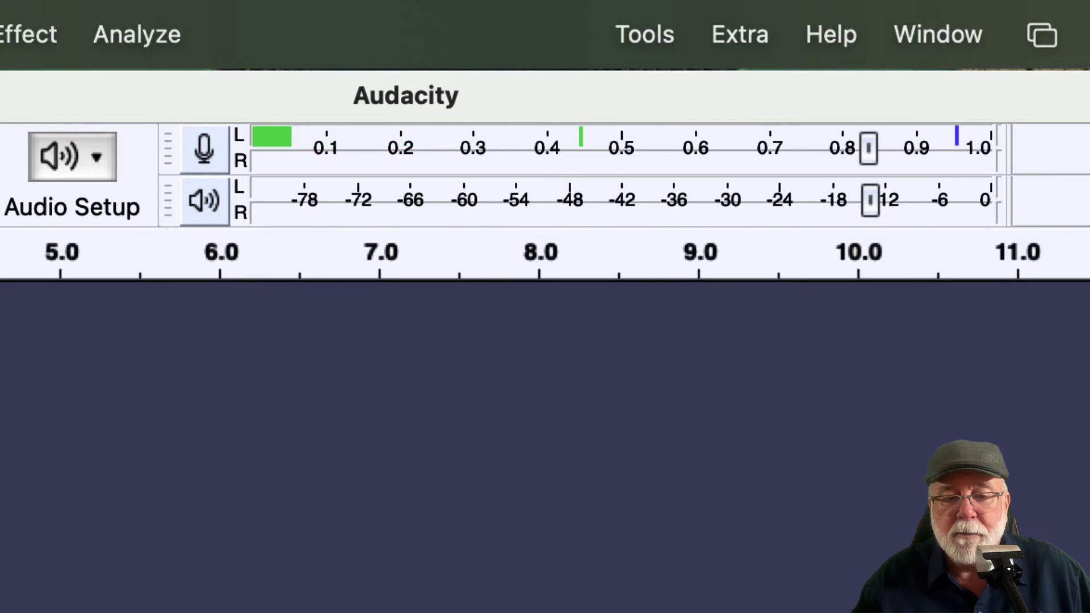
Step: Switch the recording meter back to a dB scale with Horizontal orientation
click(202, 158)
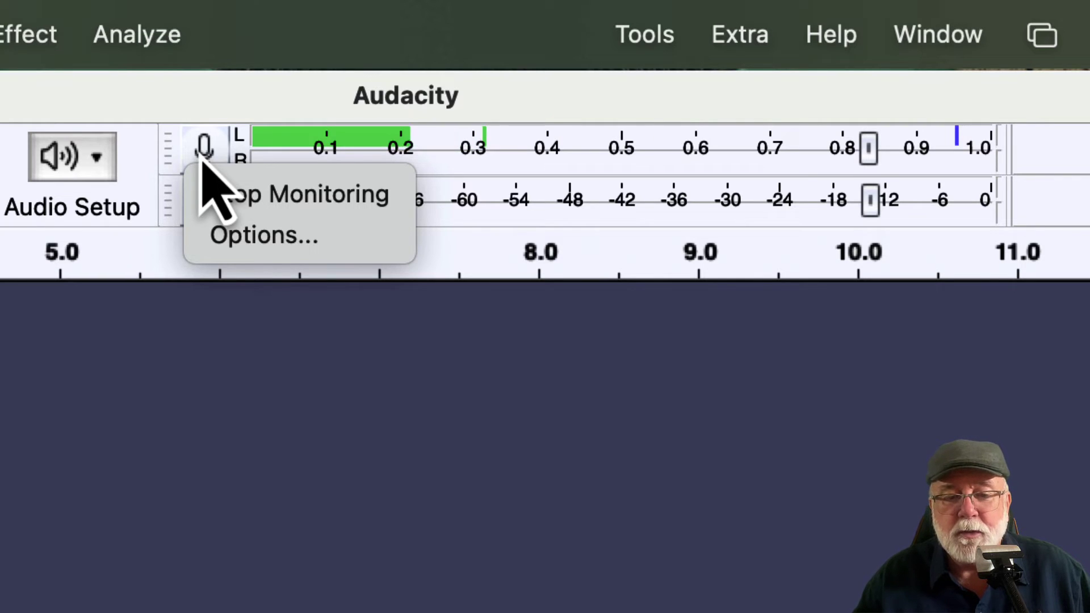
click(250, 221)
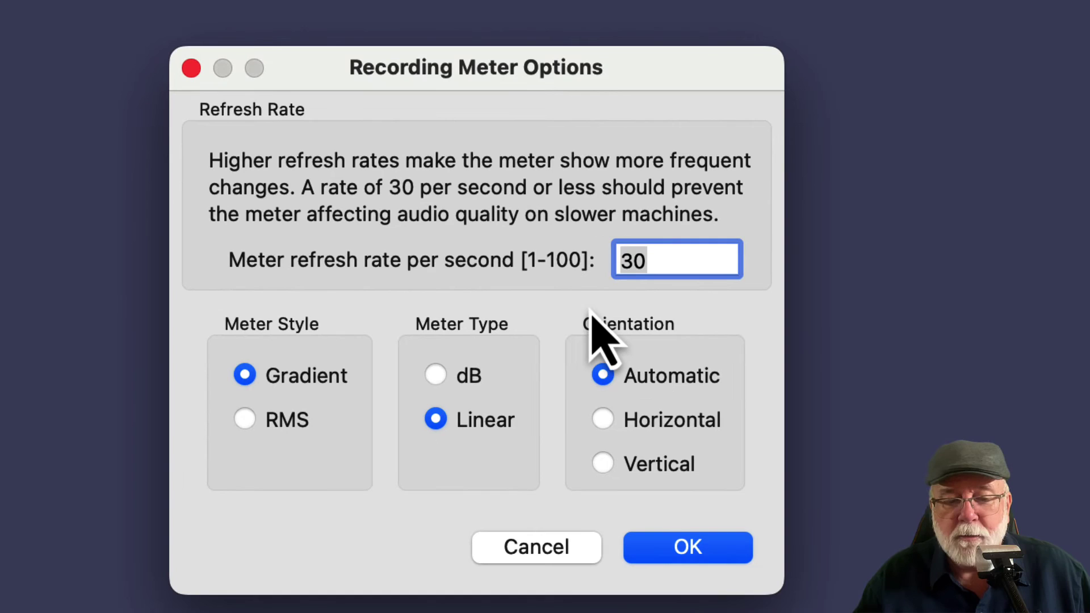
click(442, 379)
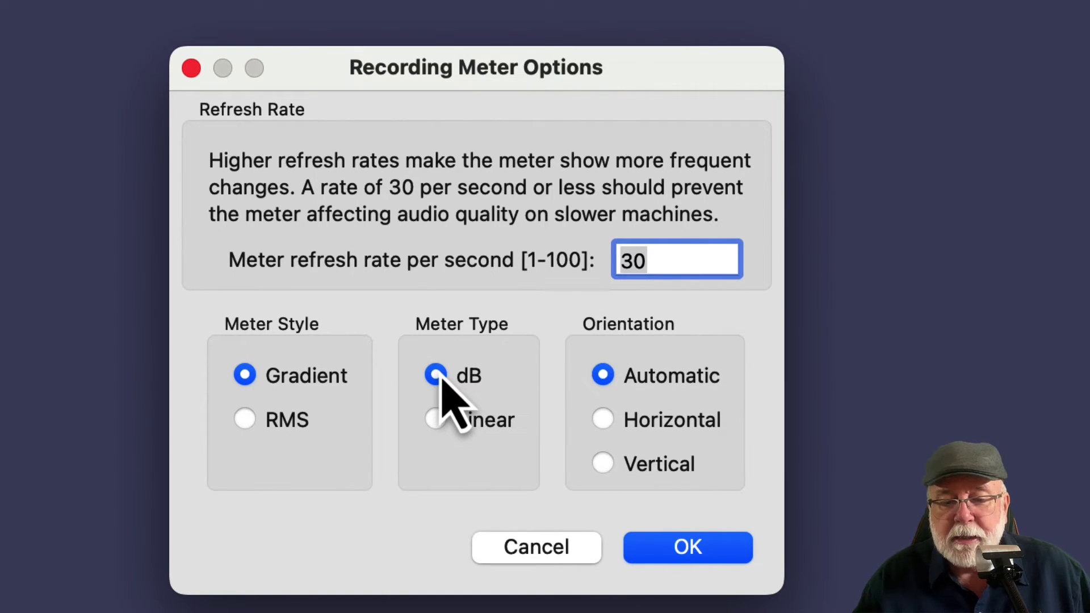
click(602, 425)
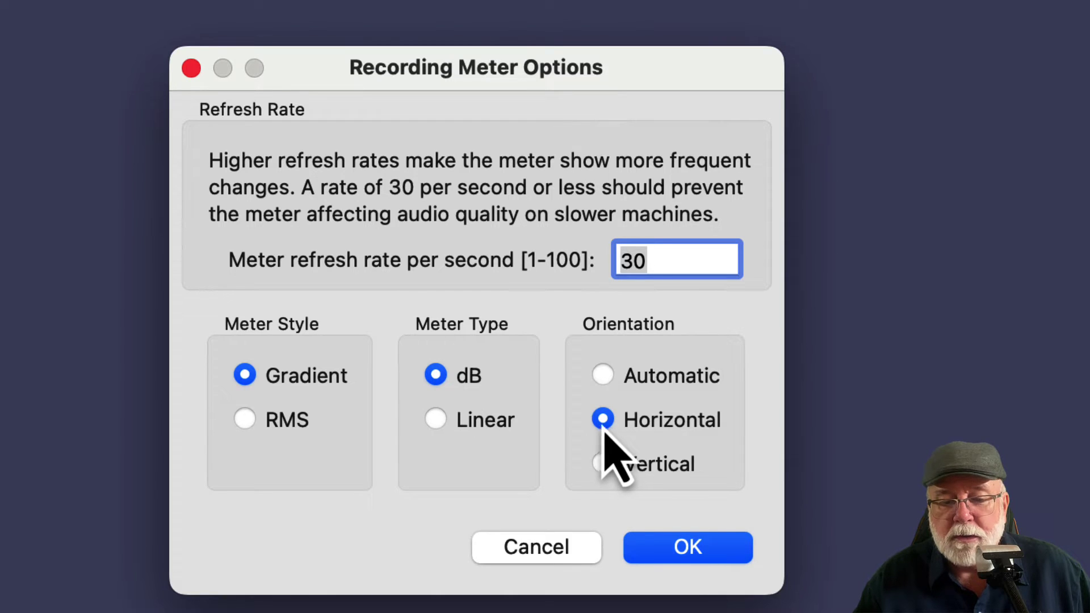
click(700, 559)
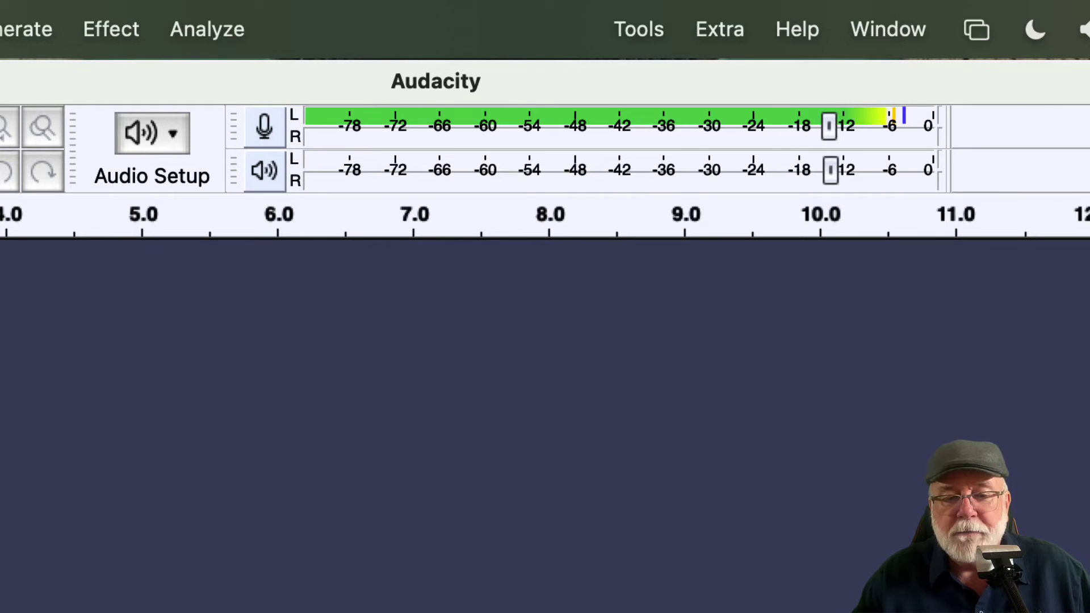
Step: Change the recording meter orientation to Vertical
click(263, 126)
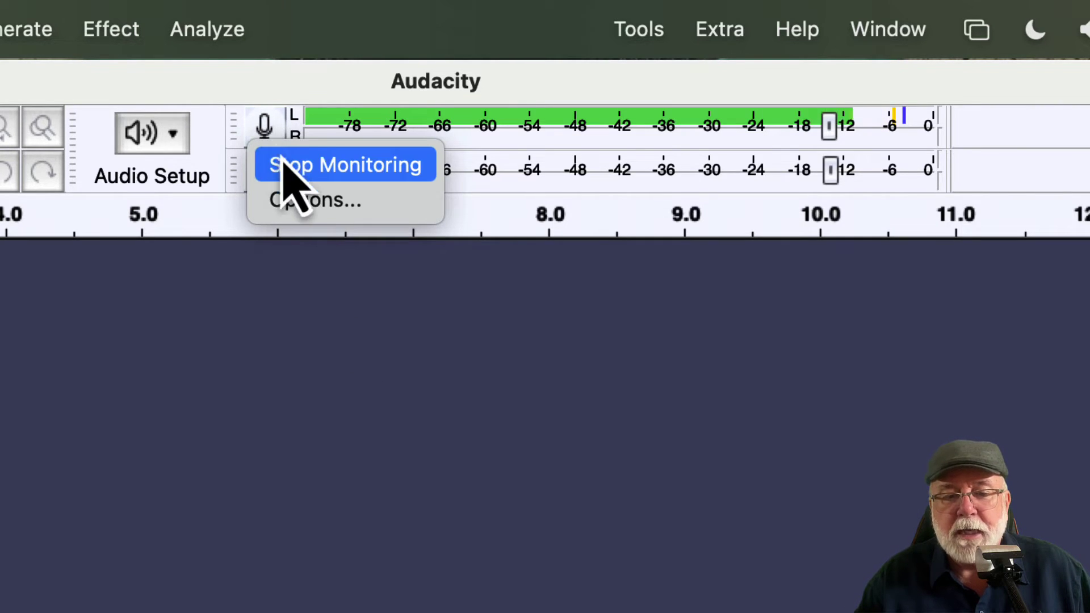
click(287, 202)
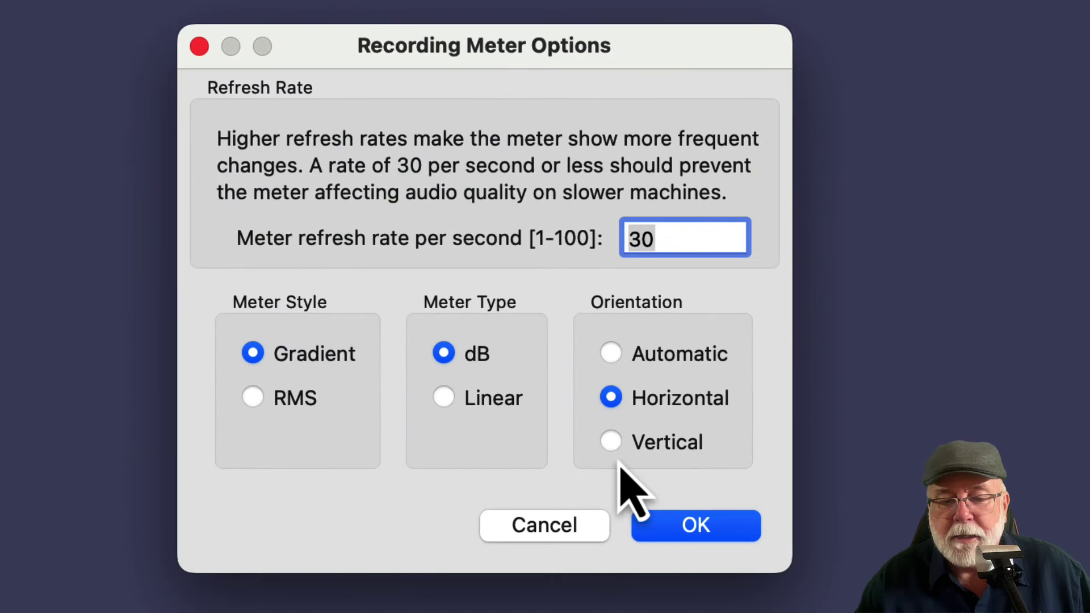
click(611, 443)
click(687, 525)
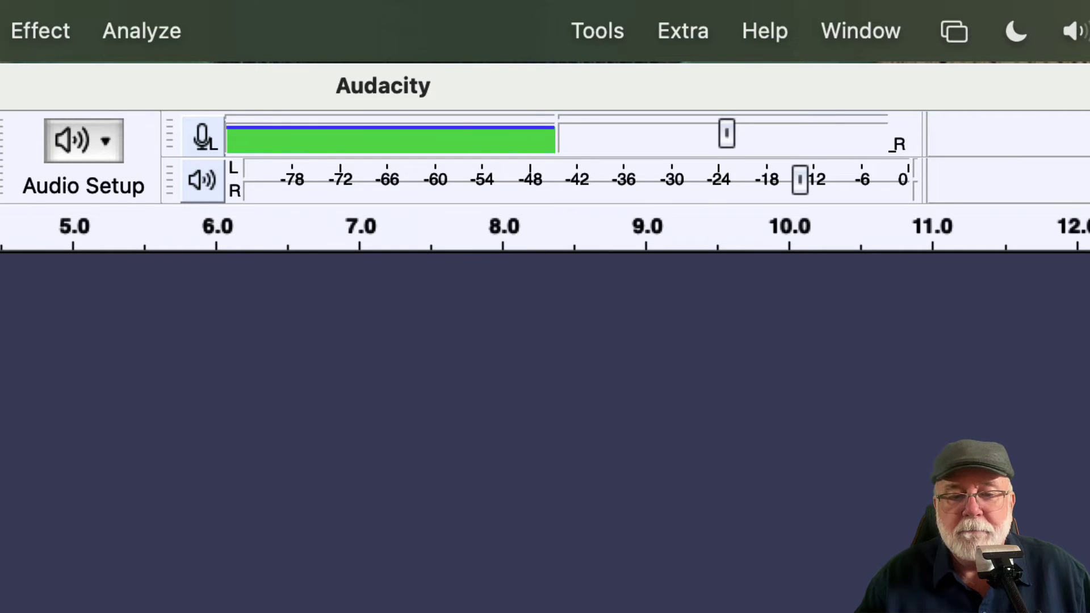
Step: Set the recording meter orientation to Automatic and close the meter options
click(203, 140)
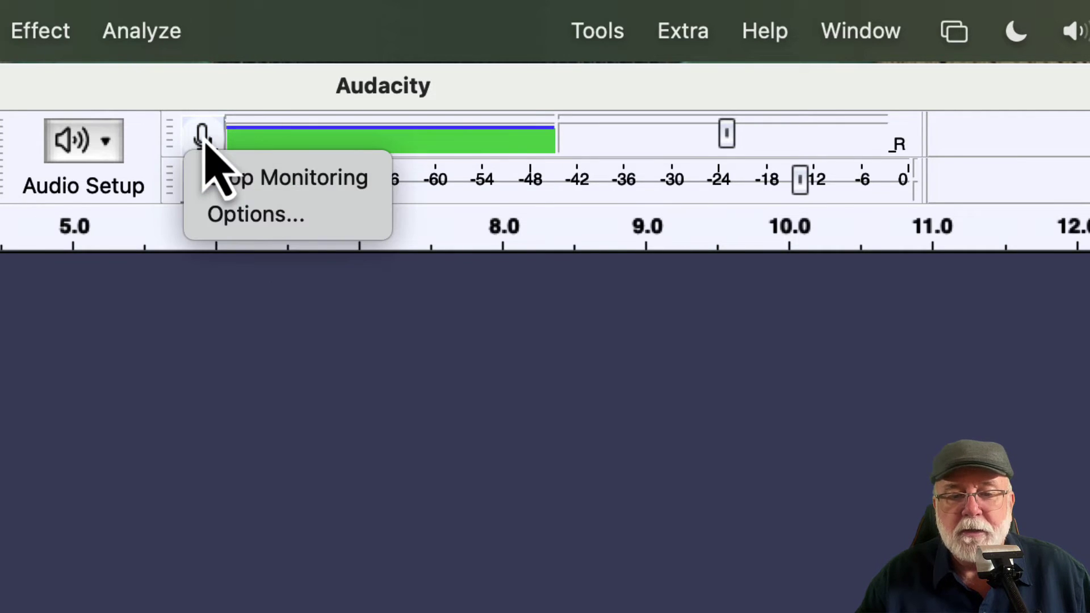
click(227, 221)
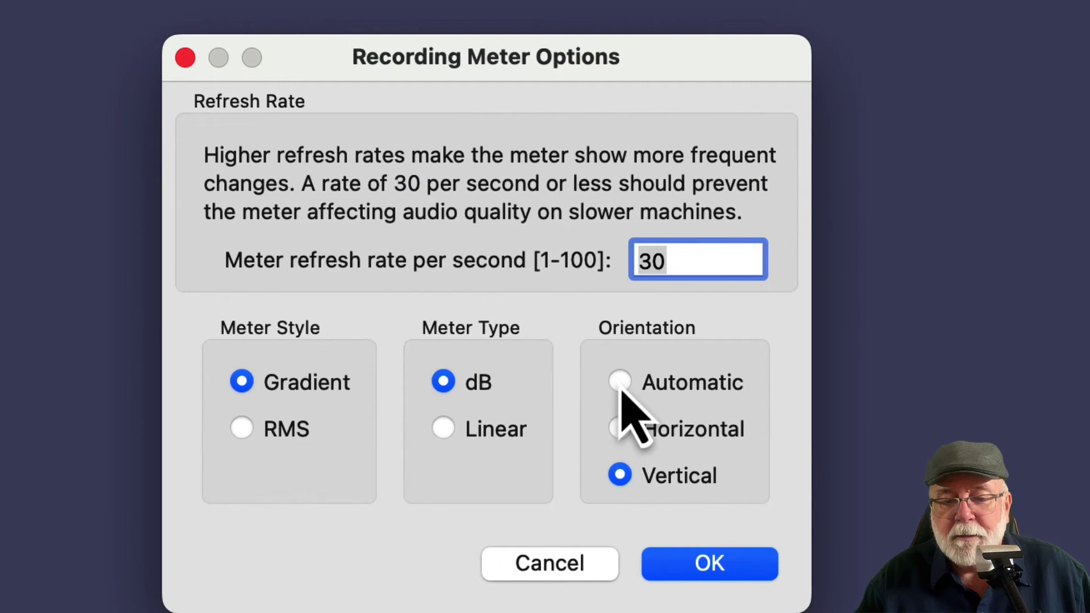
click(620, 384)
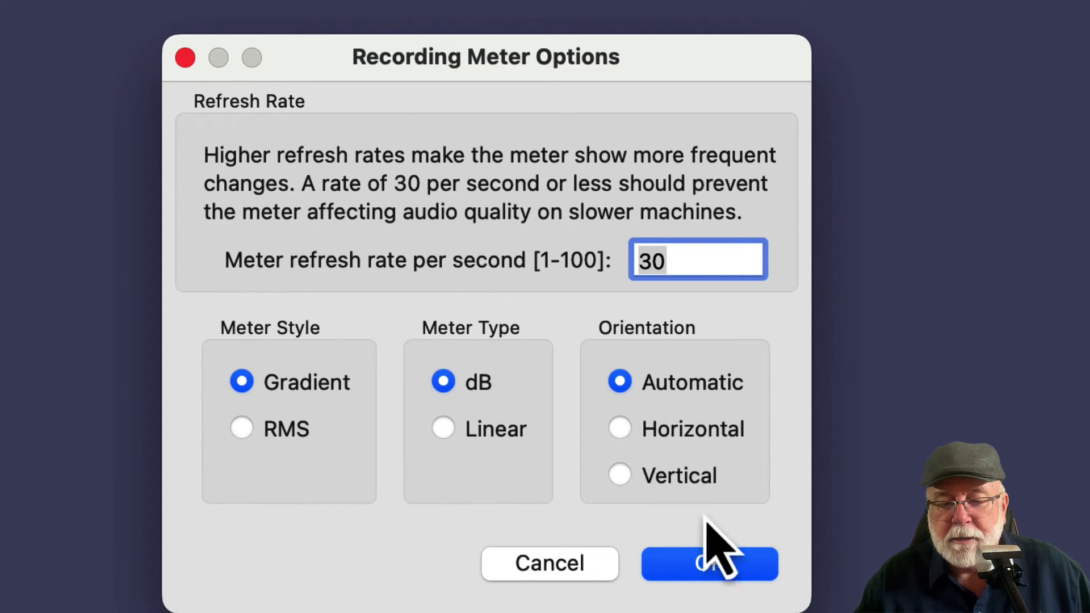
click(710, 565)
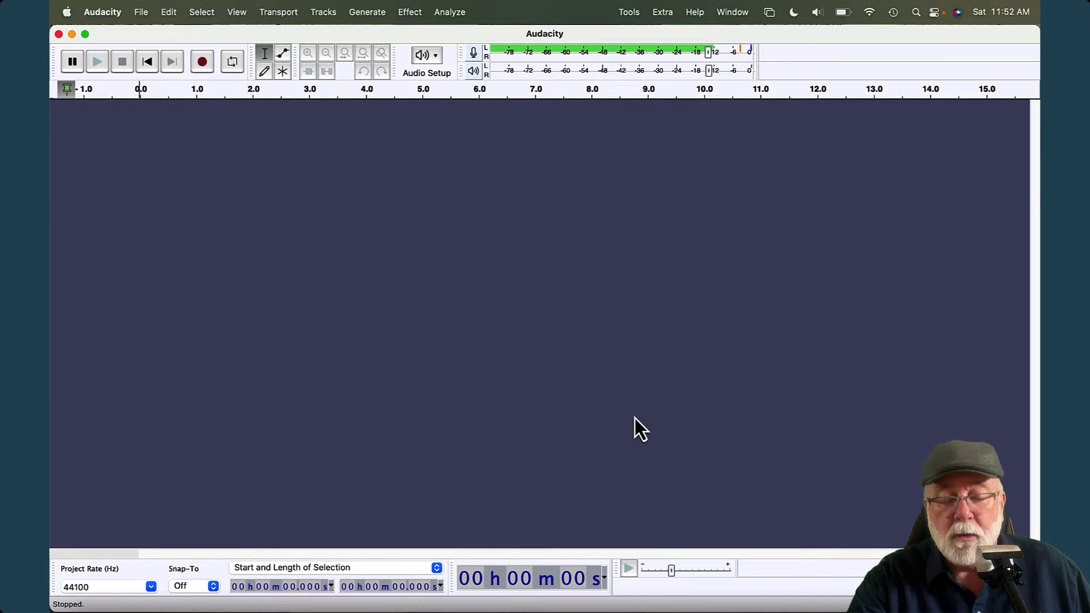
Step: Record a roughly 6-second spoken take into Audio 1, starting with R and stopping with Space
key(r)
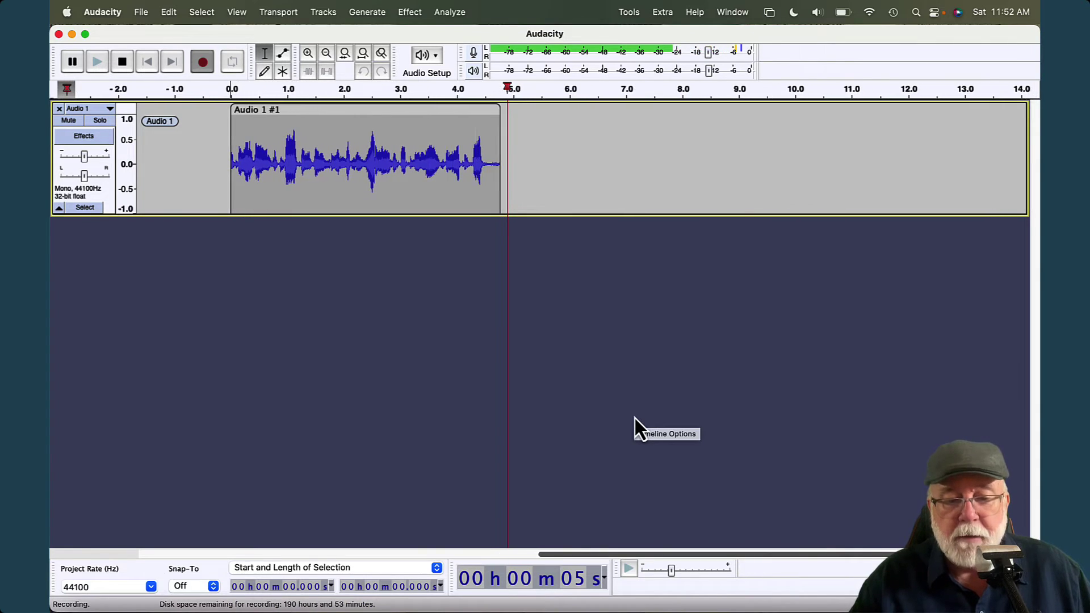
key(space)
key(super+shift+f)
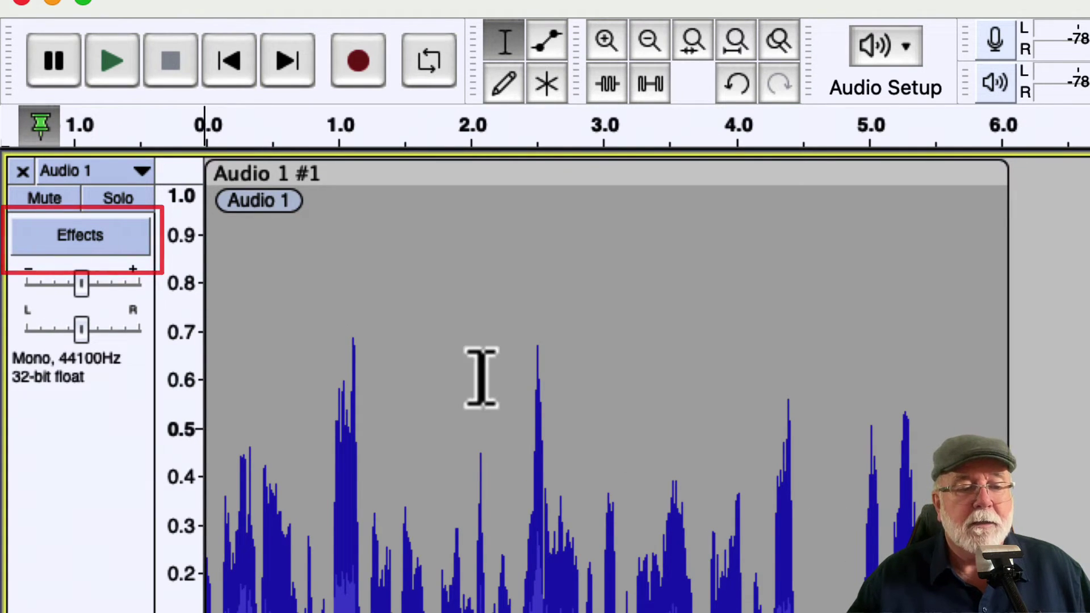
Step: Add Apple's AUDynamicsProcessor to Audio 1's Realtime Effects panel
click(95, 239)
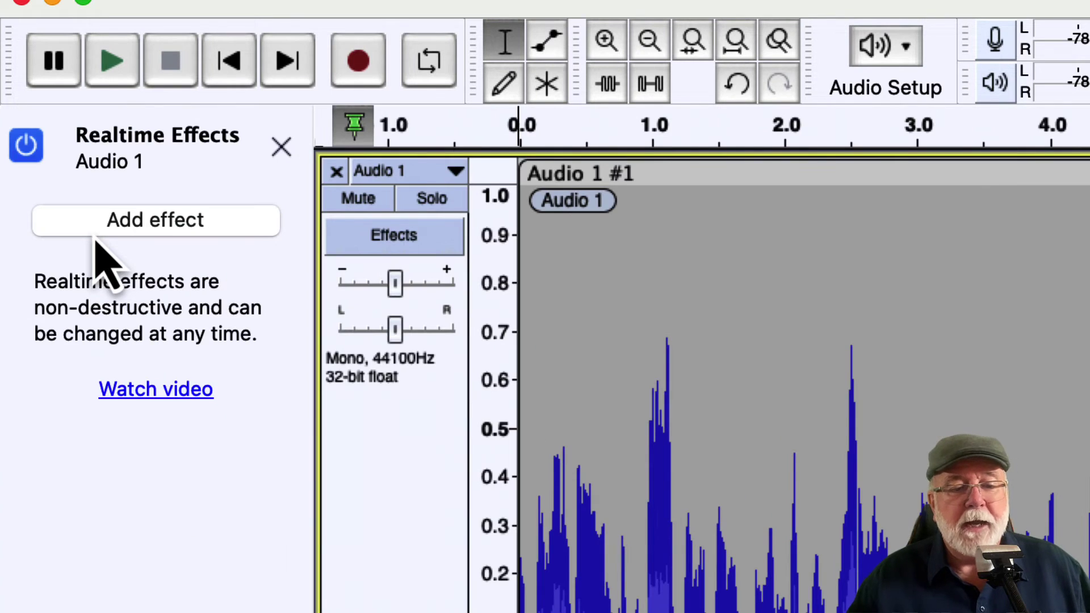
click(153, 225)
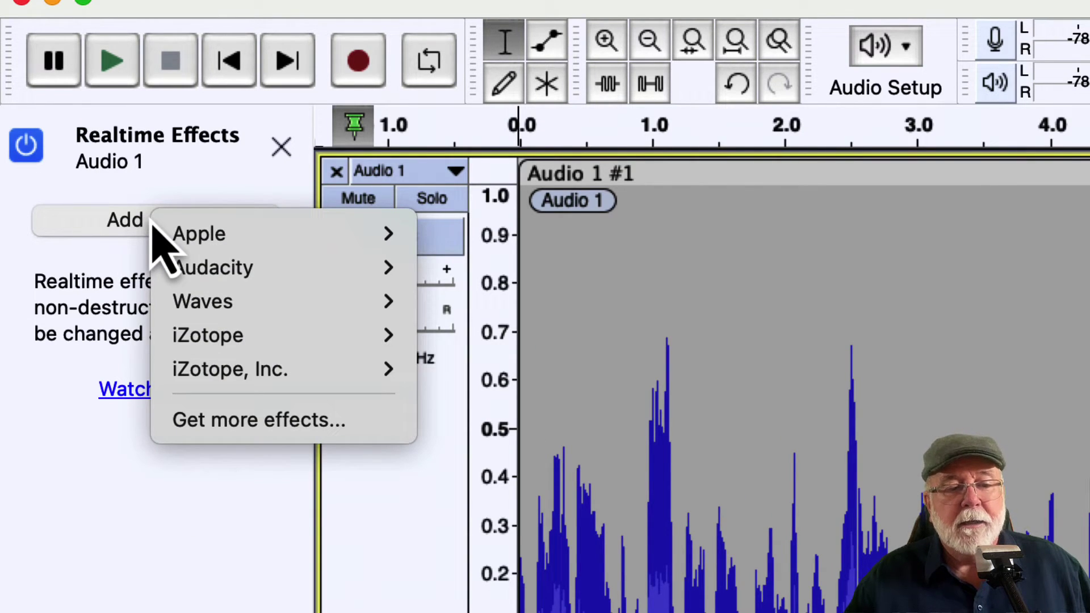
mouse_move(241, 278)
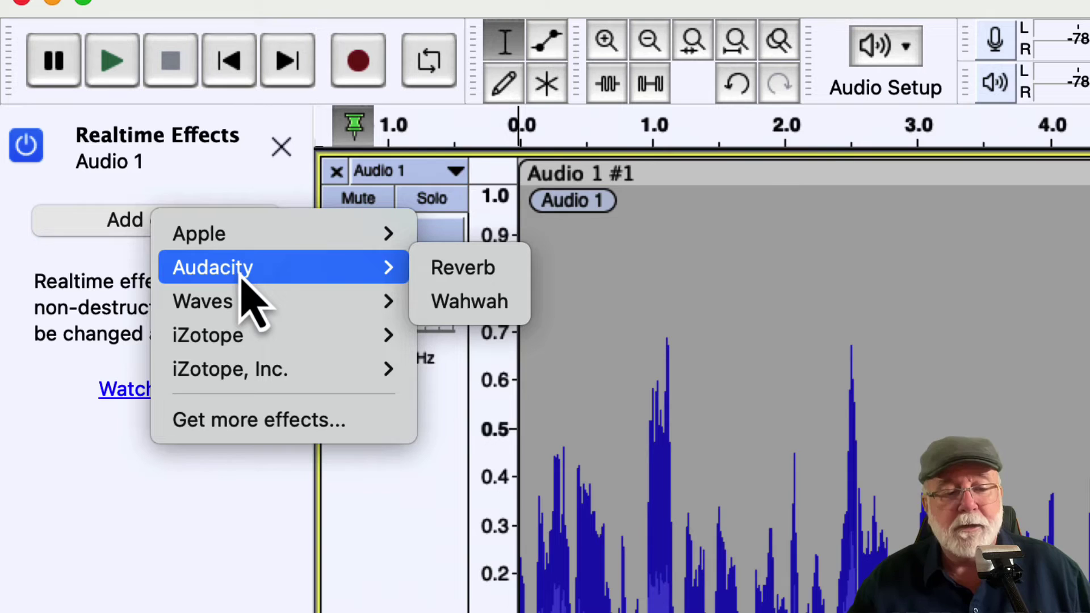
mouse_move(238, 307)
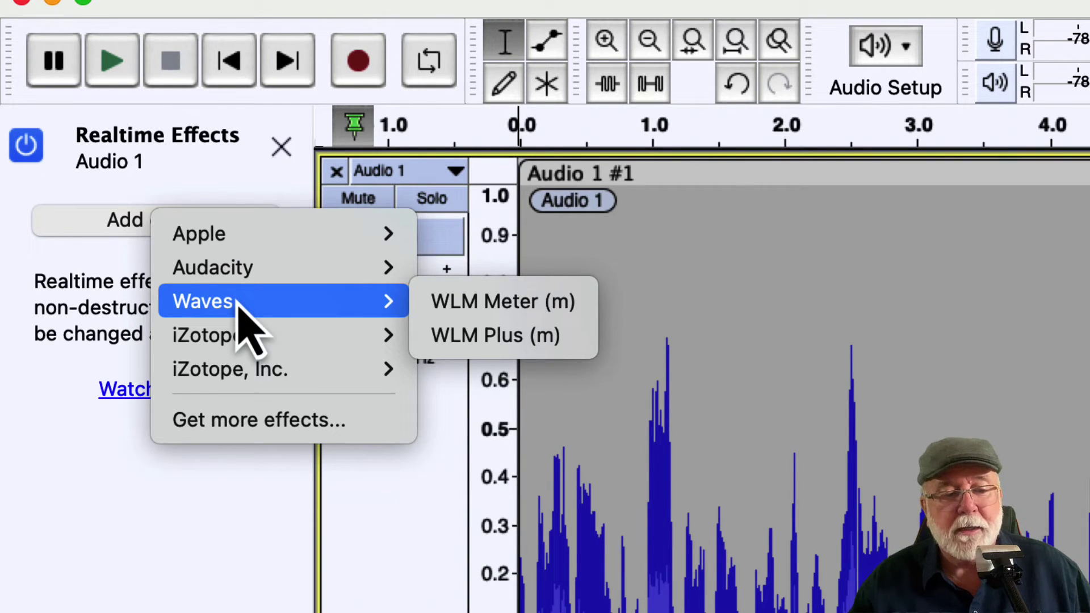
mouse_move(239, 243)
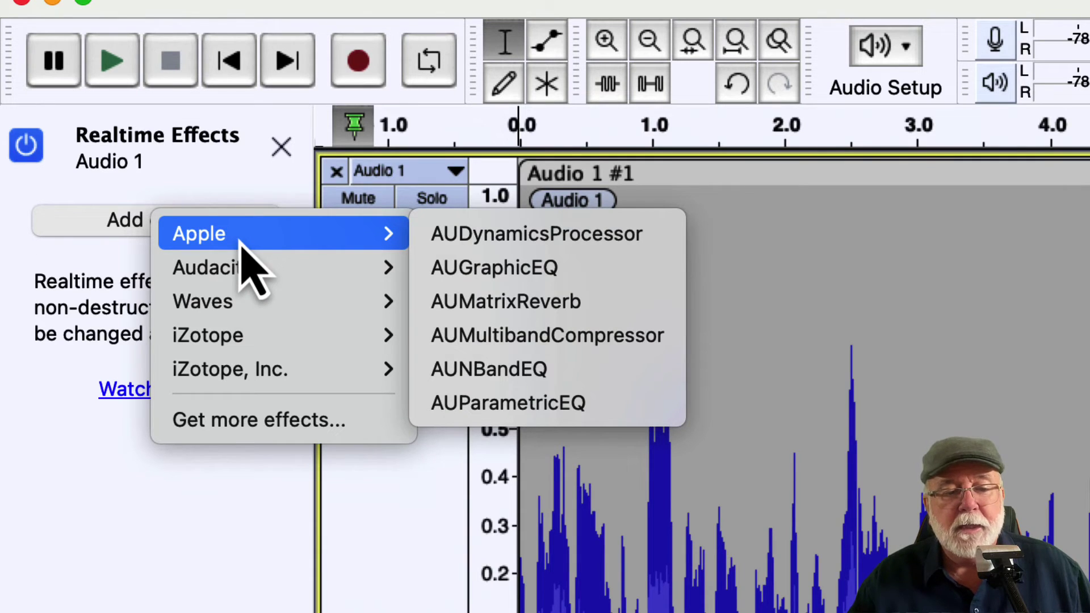
click(521, 236)
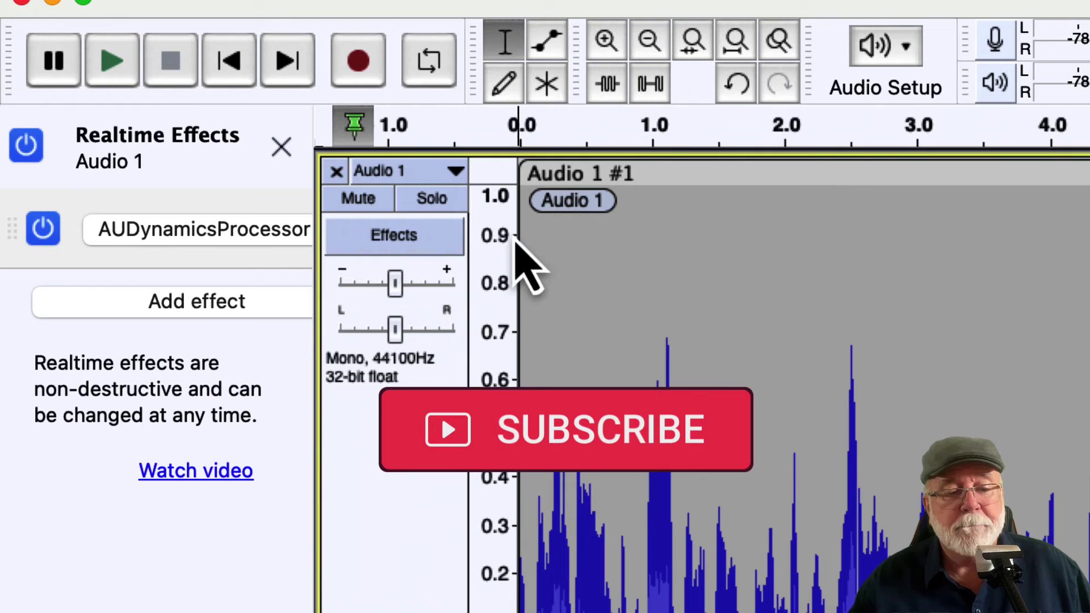
Step: Add AUGraphicEQ as the second and AUMultibandCompressor as the third realtime effect
click(200, 307)
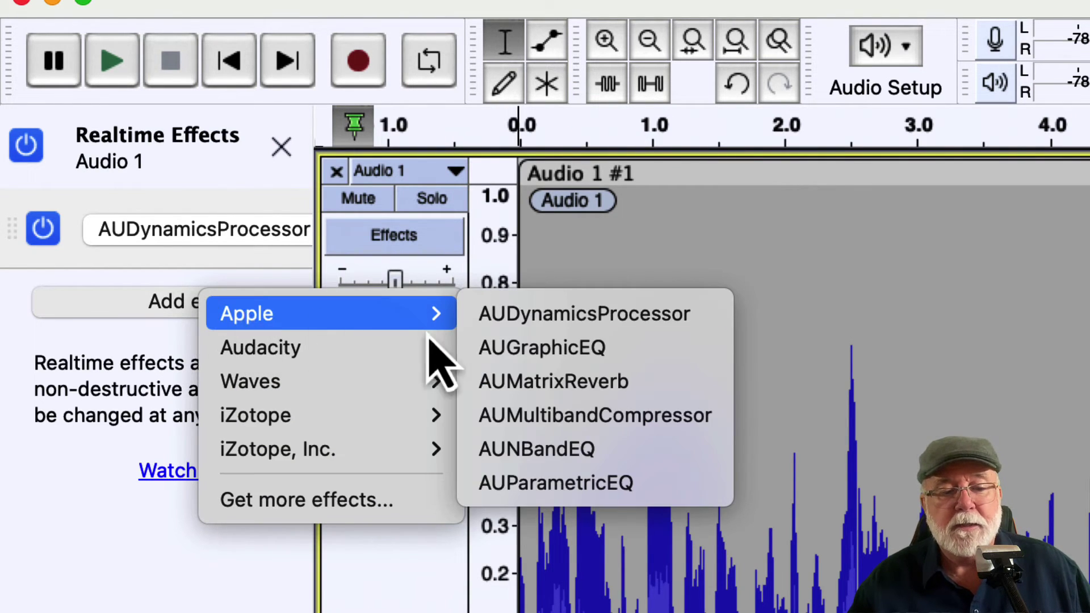
click(562, 349)
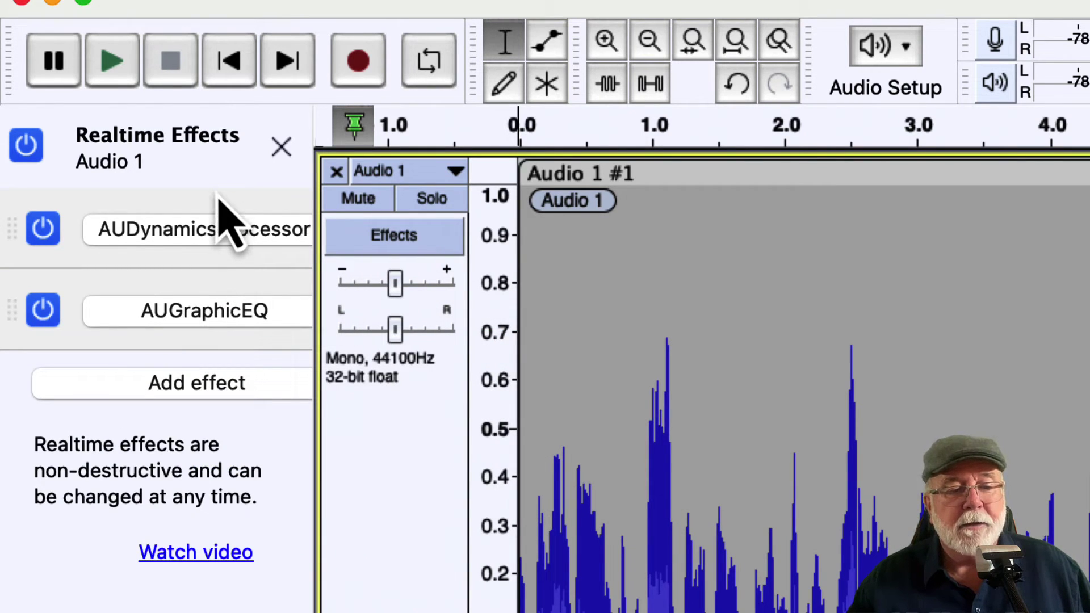
click(182, 391)
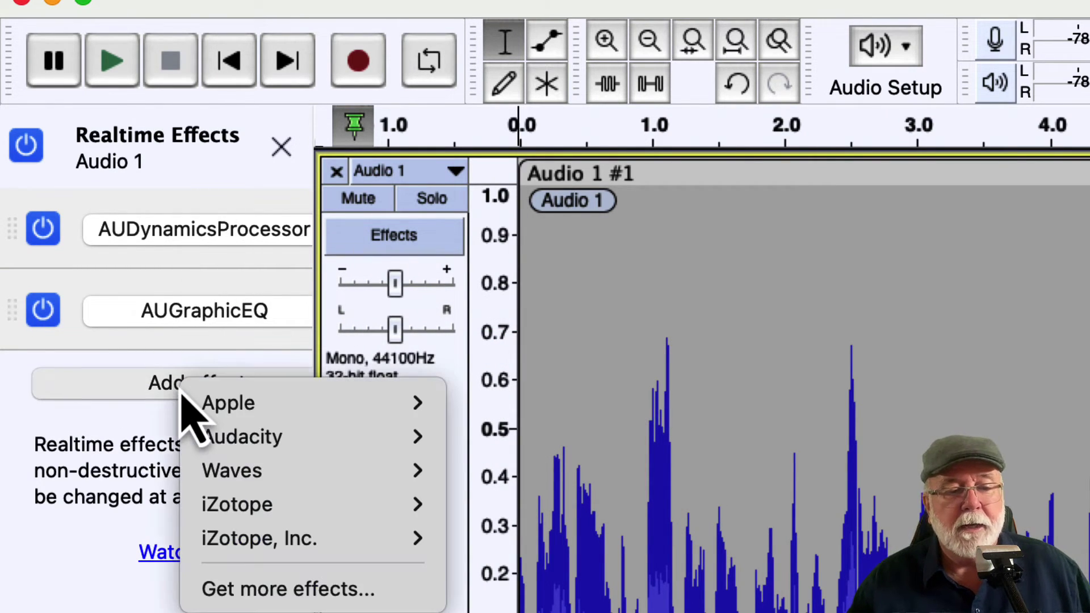
mouse_move(231, 404)
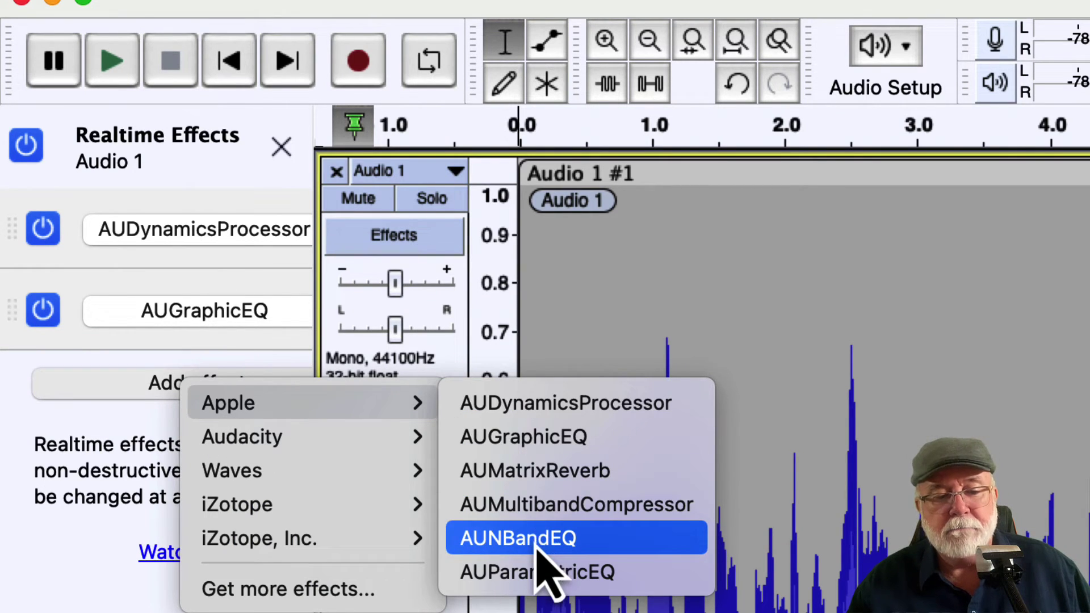
click(556, 504)
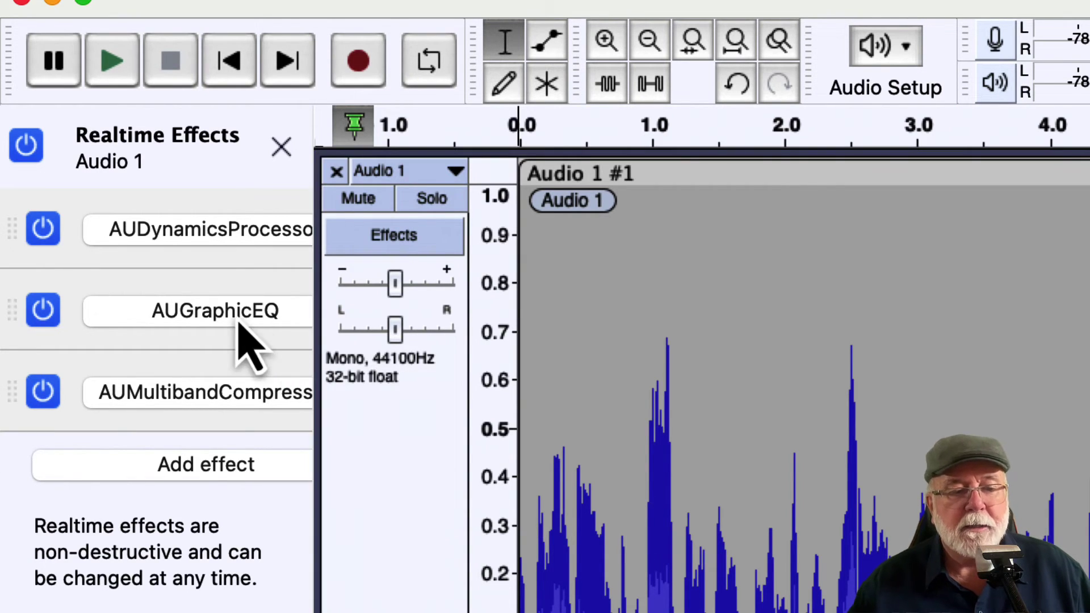
Step: Drag AUGraphicEQ above AUDynamicsProcessor, then bypass all three effects with their power buttons
drag(18, 286, 13, 198)
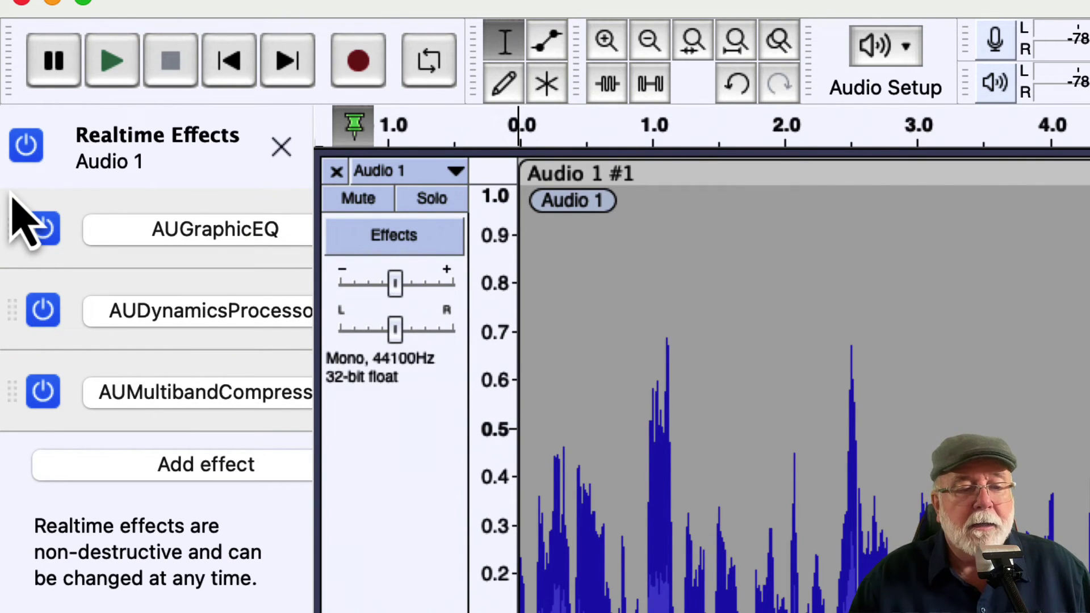
click(37, 229)
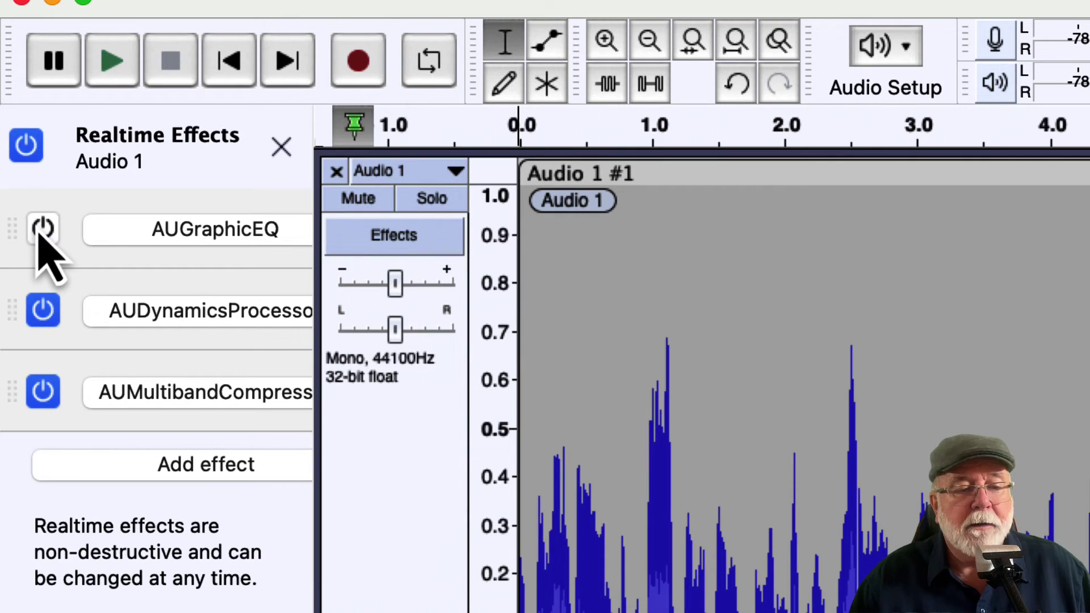
click(44, 323)
click(44, 394)
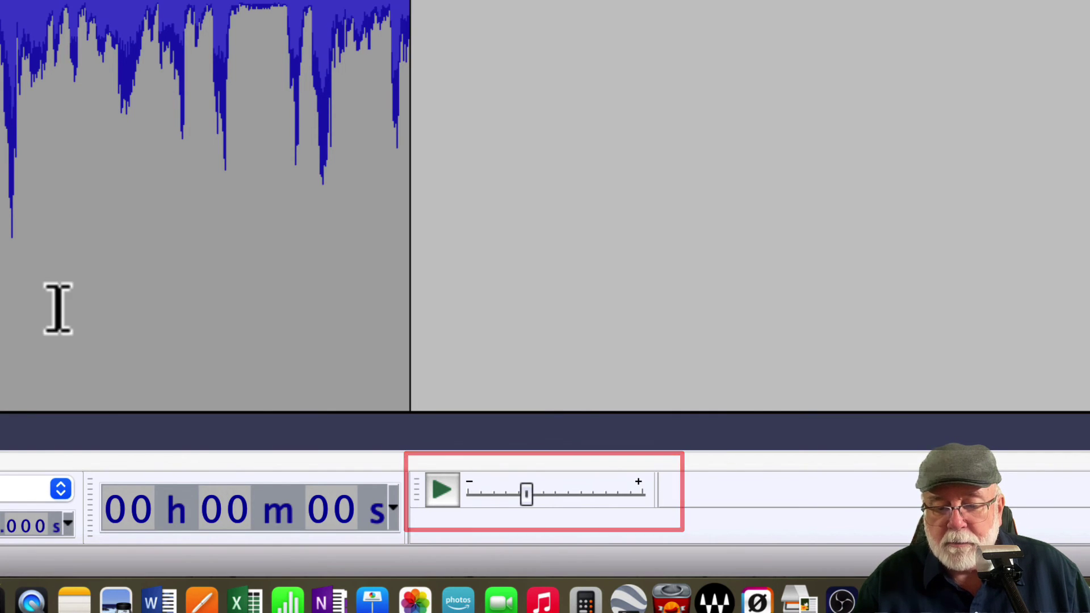
Step: Drag the Play-at-Speed toolbar from the bottom up beside the top toolbars
drag(420, 491, 795, 33)
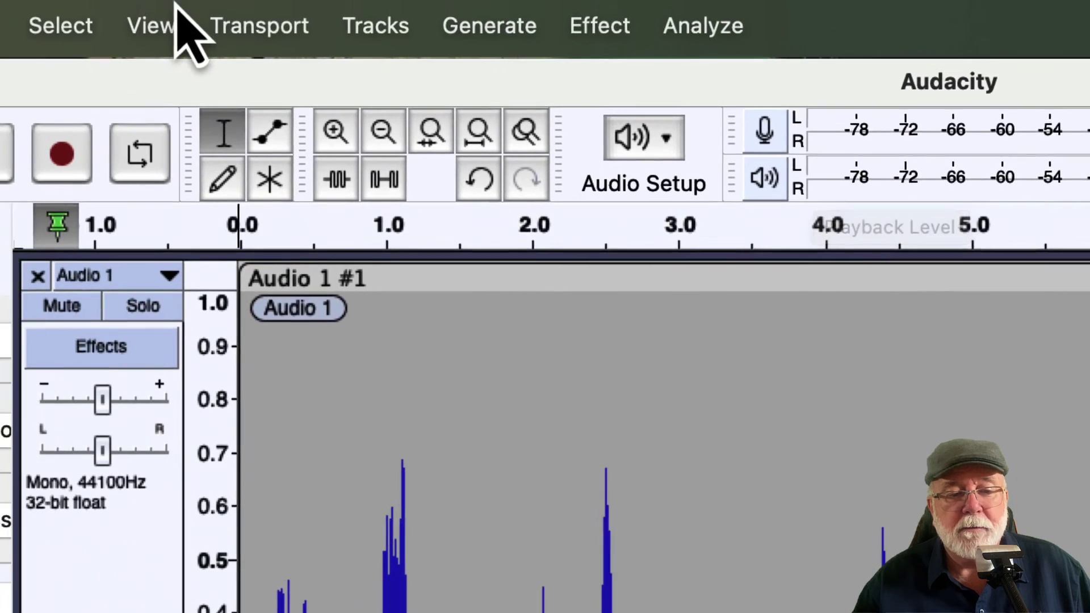
Step: Use View > Toolbars > Reset Toolbars to restore the default toolbar layout
click(160, 26)
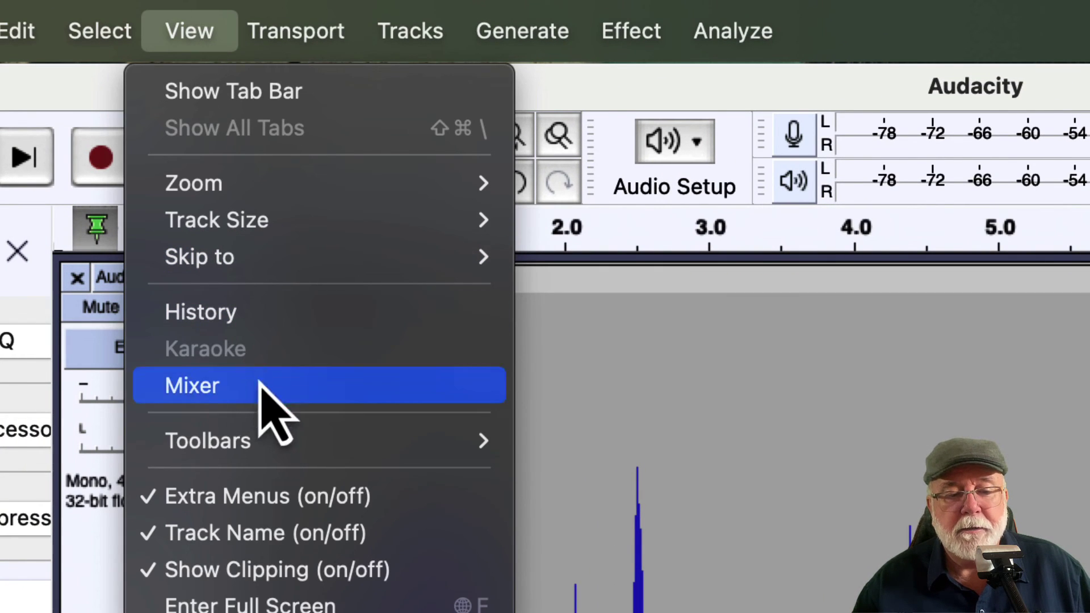
mouse_move(267, 458)
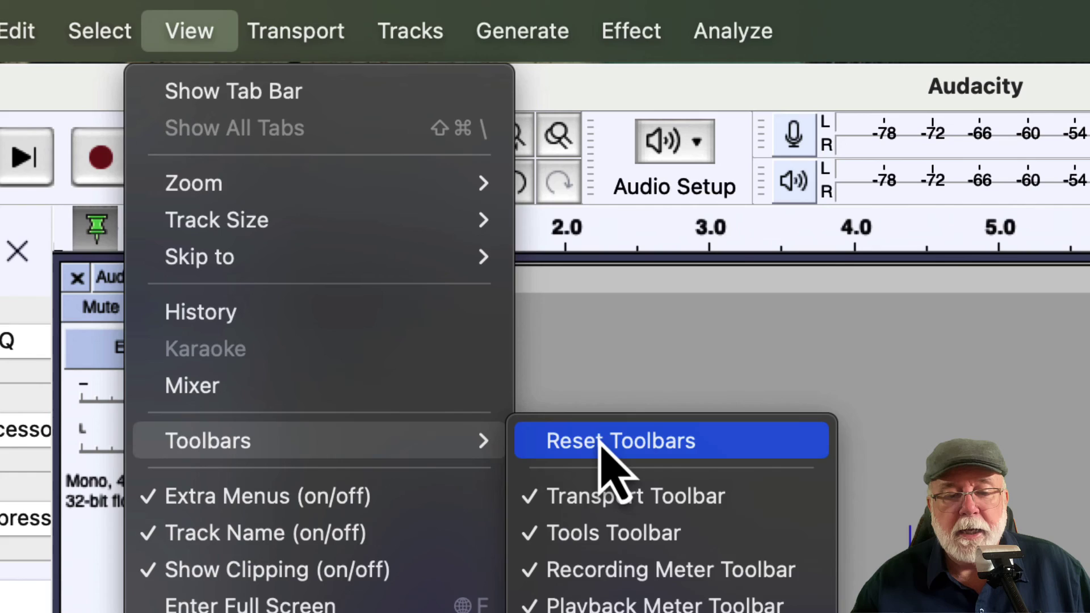
click(582, 446)
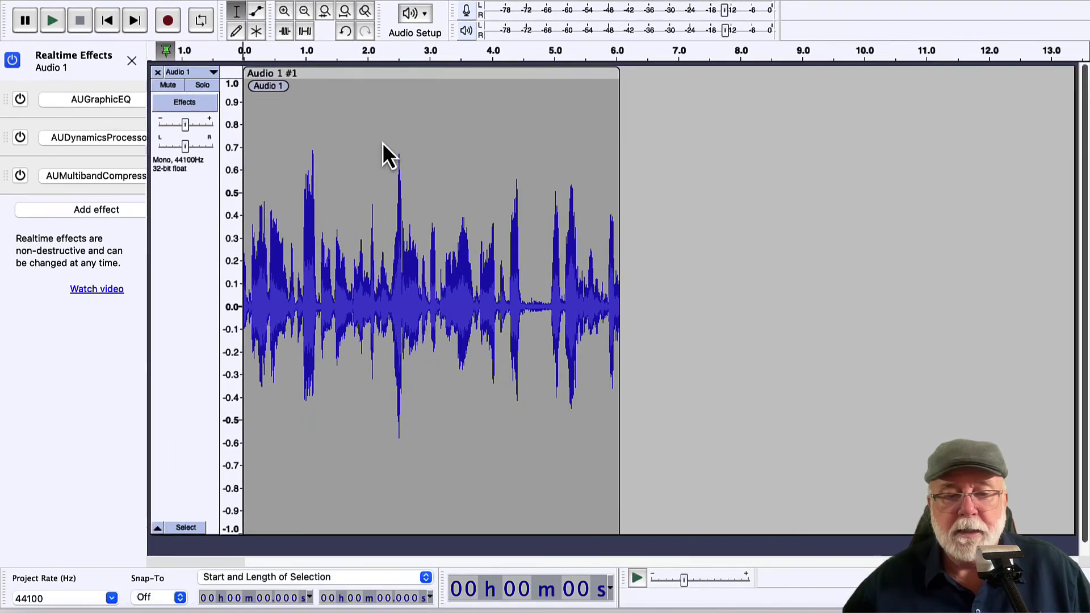